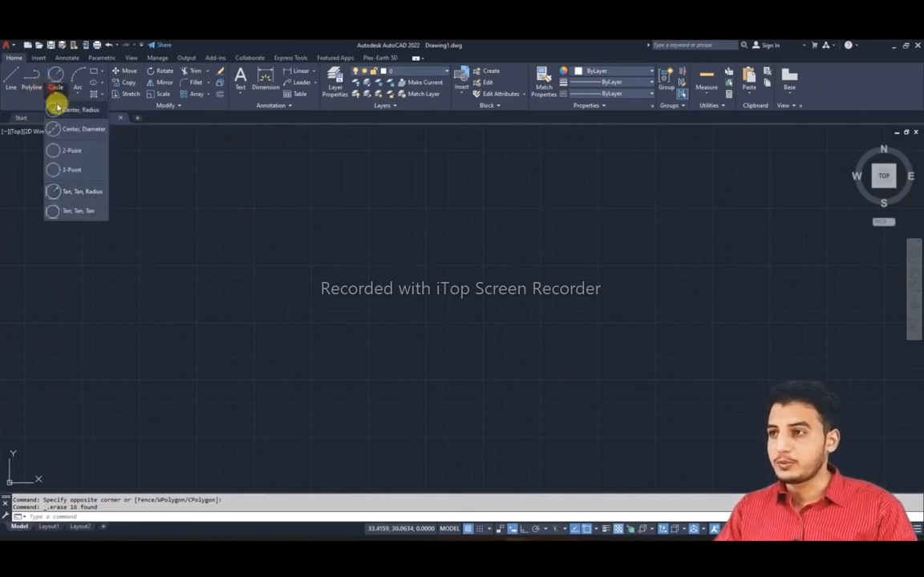
Draw a circle by center and radius, and a diagonal line crossing it from upper left to lower right
{"action": "left_click", "coordinate": [383, 273]}
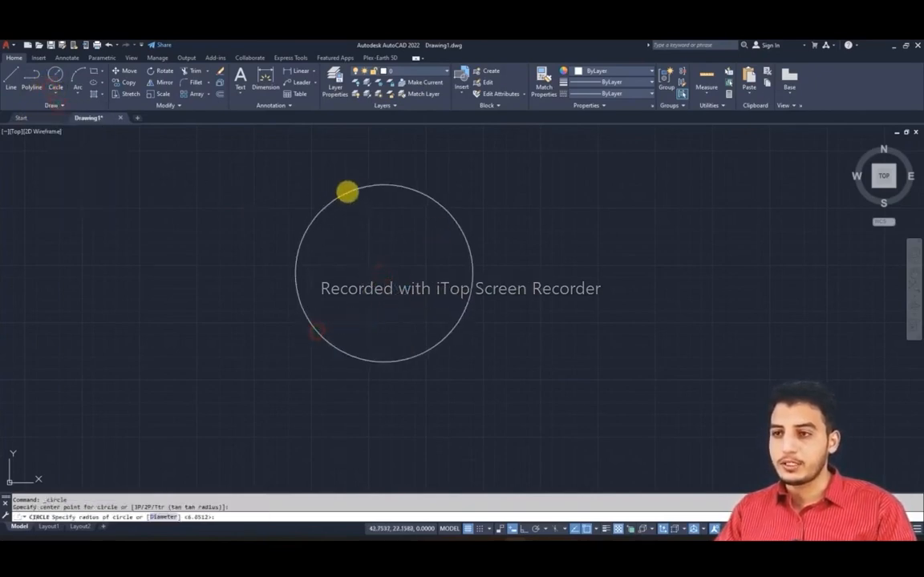
{"action": "left_click", "coordinate": [347, 192]}
{"action": "type", "text": "l"}
{"action": "key", "text": "Return"}
{"action": "left_click", "coordinate": [307, 175]}
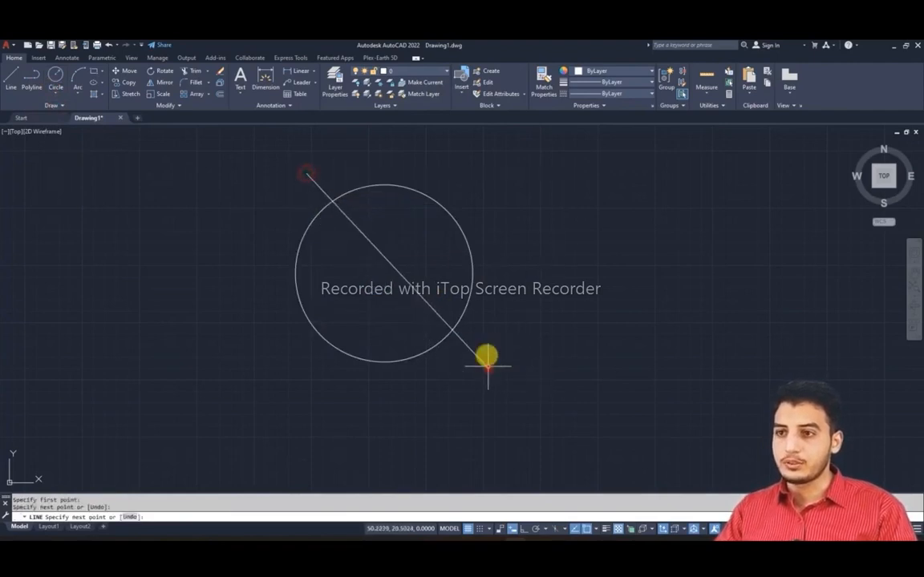
{"action": "left_click", "coordinate": [487, 365]}
{"action": "key", "text": "Return"}
Trim the circle's lower-left portion at the diagonal line and erase the line, leaving only the upper-right arc
{"action": "type", "text": "tr"}
{"action": "key", "text": "Return"}
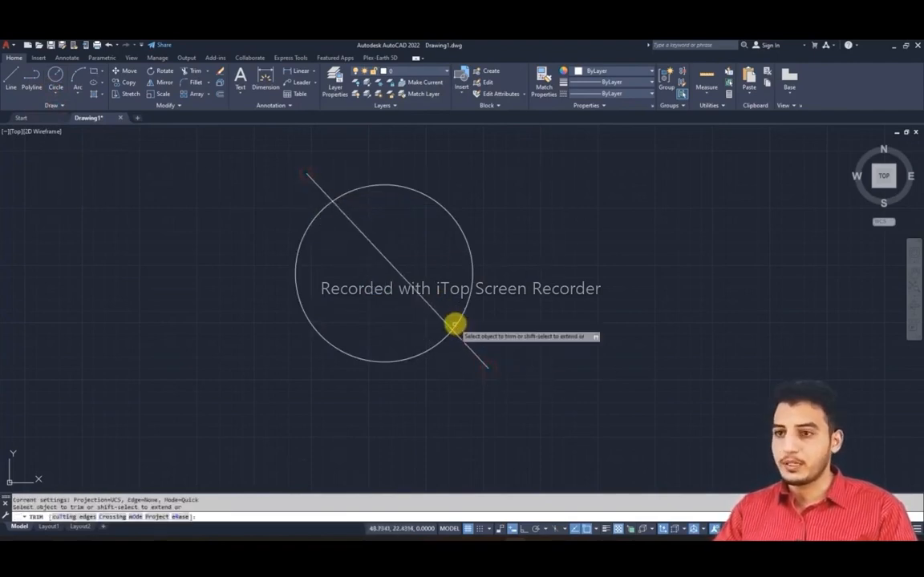
{"action": "left_click", "coordinate": [383, 362]}
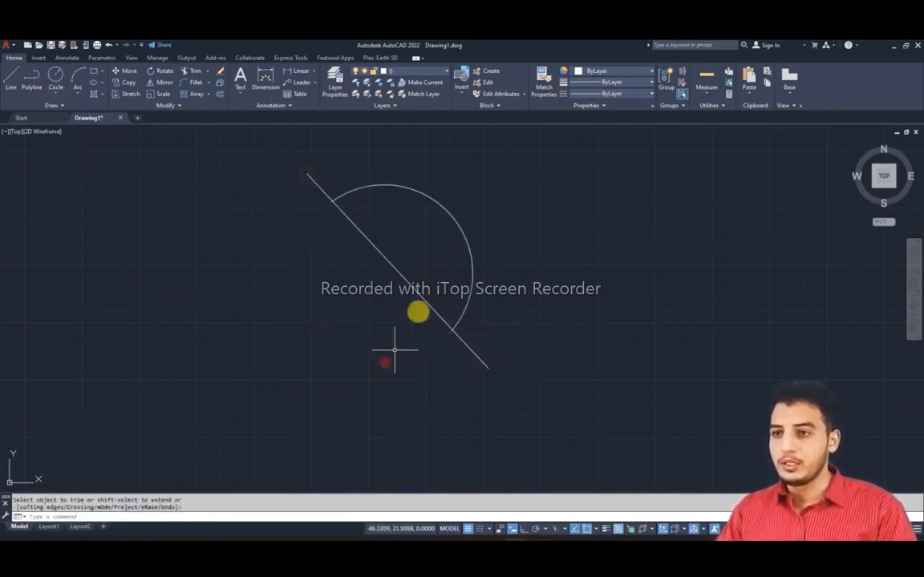
{"action": "left_click", "coordinate": [404, 302]}
{"action": "left_click", "coordinate": [403, 302]}
{"action": "key", "text": "Delete"}
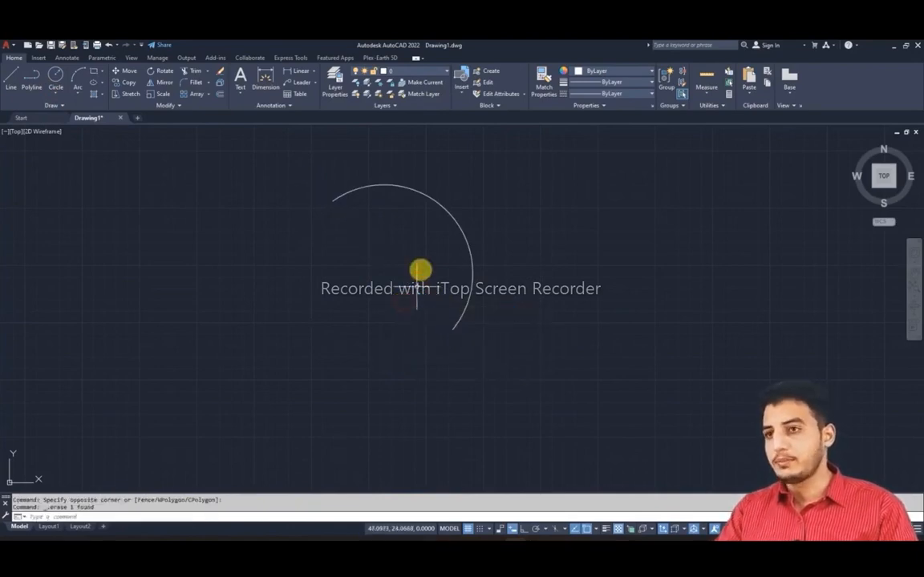
Erase the arc left over from the trimmed circle
{"action": "scroll", "coordinate": [419, 260], "scroll_direction": "up", "scroll_amount": 3}
{"action": "middle_click_drag", "start_coordinate": [419, 260], "coordinate": [418, 305]}
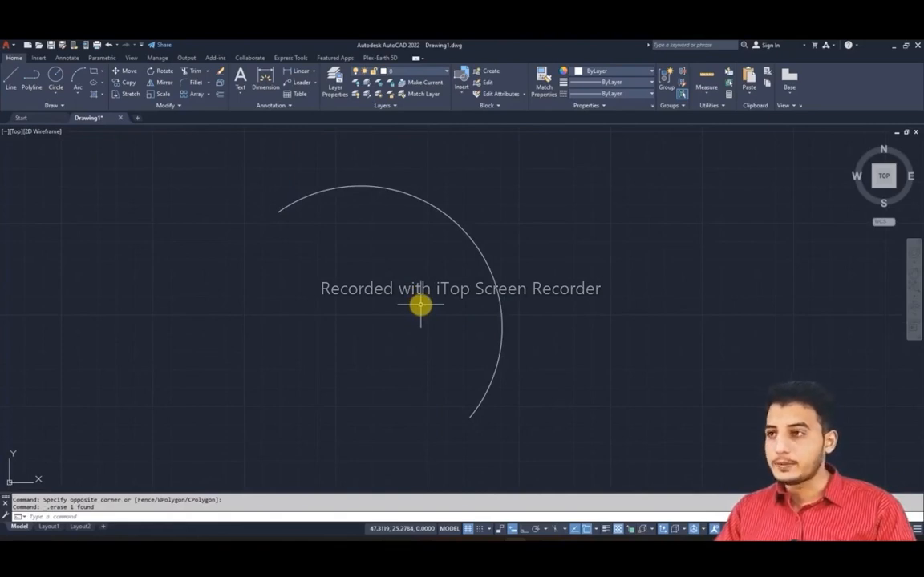
{"action": "left_click", "coordinate": [507, 253]}
{"action": "left_click", "coordinate": [466, 274]}
{"action": "type", "text": "e"}
{"action": "key", "text": "Return"}
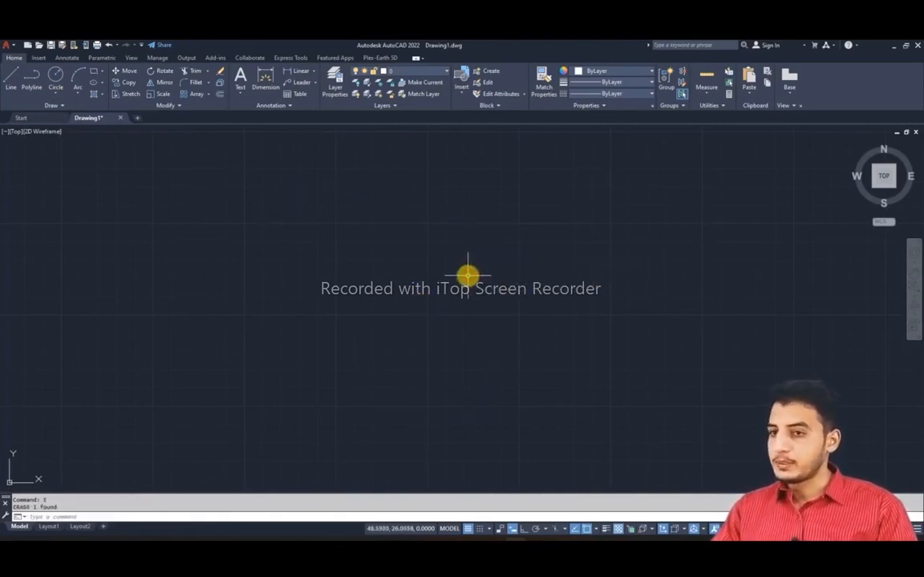
Draw a three-point arc bulging upward, with its start at the left and its end at nearly the same height on the right
{"action": "left_click", "coordinate": [81, 95]}
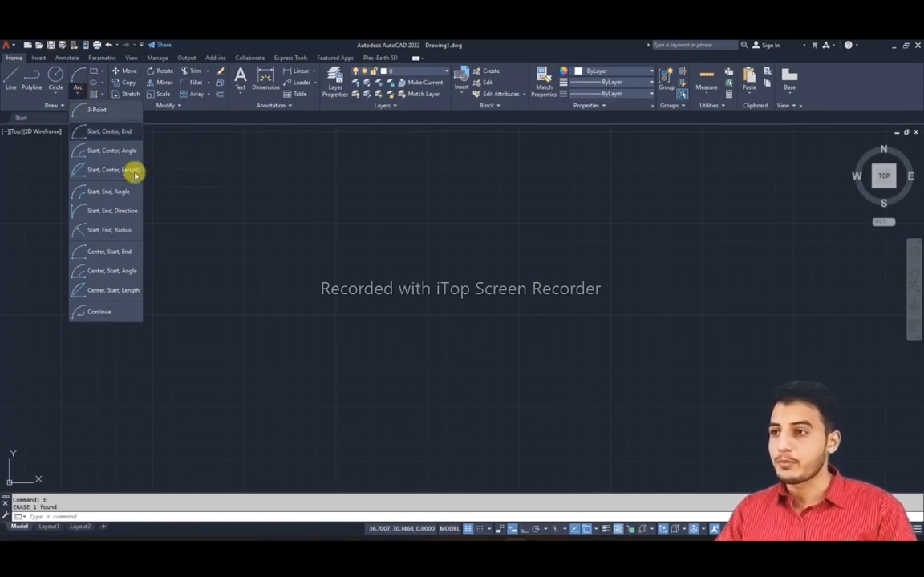
{"action": "left_click", "coordinate": [274, 268]}
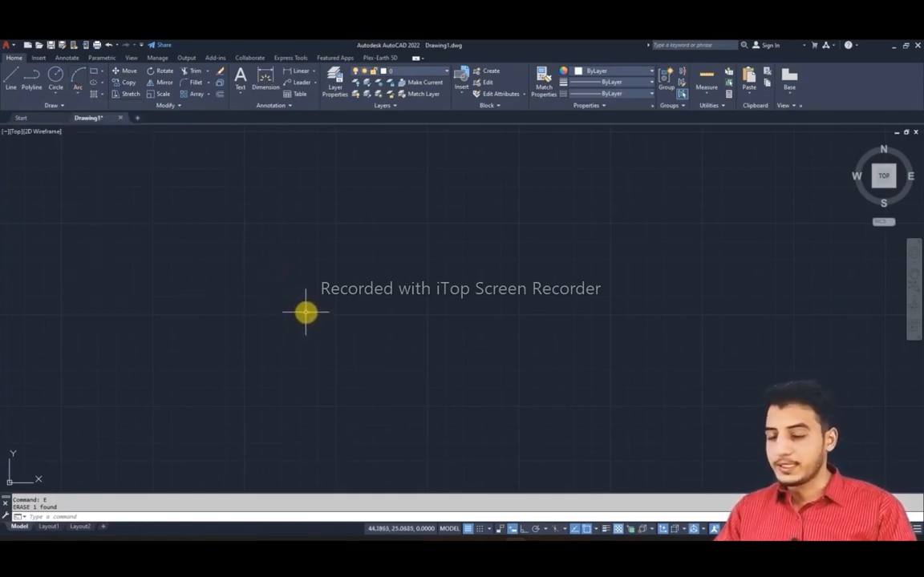
{"action": "key", "text": "Escape"}
{"action": "type", "text": "A"}
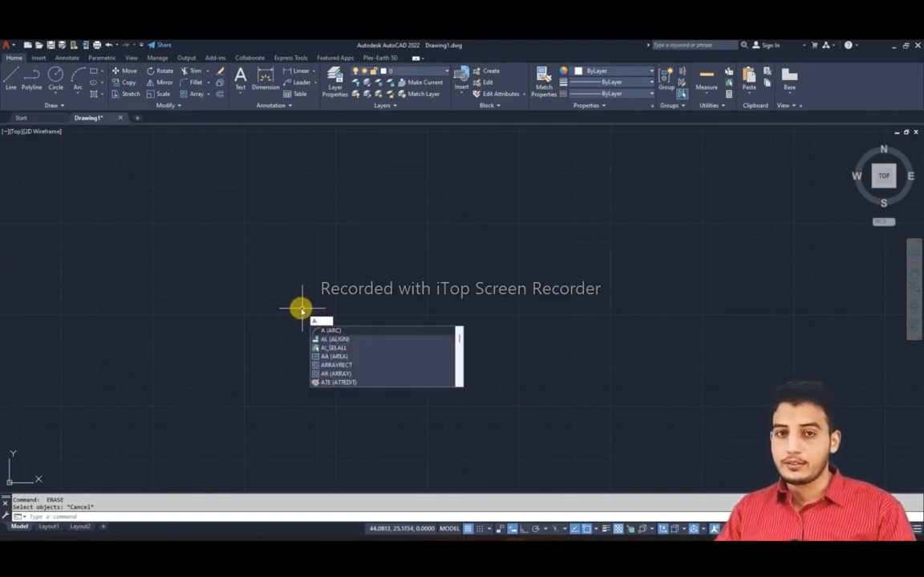
{"action": "key", "text": "Return"}
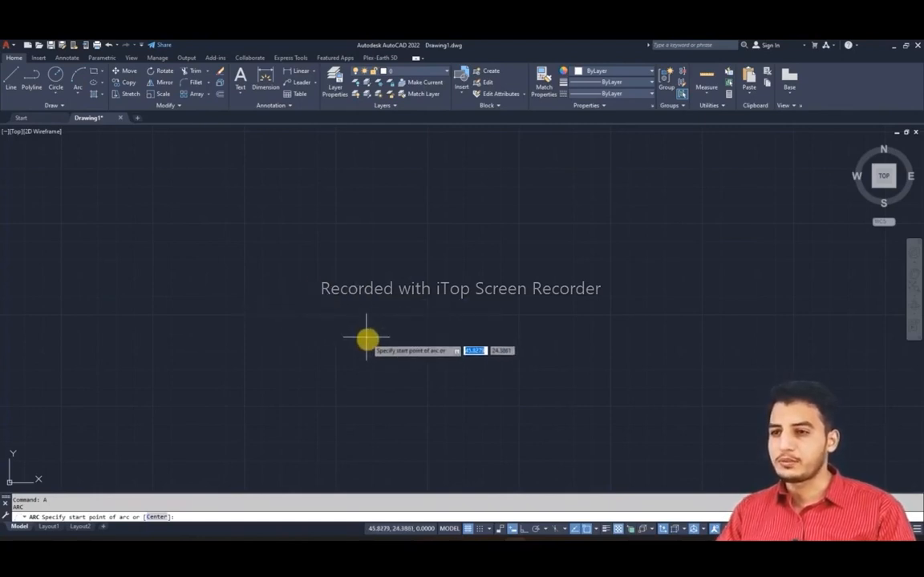
{"action": "left_click", "coordinate": [228, 323]}
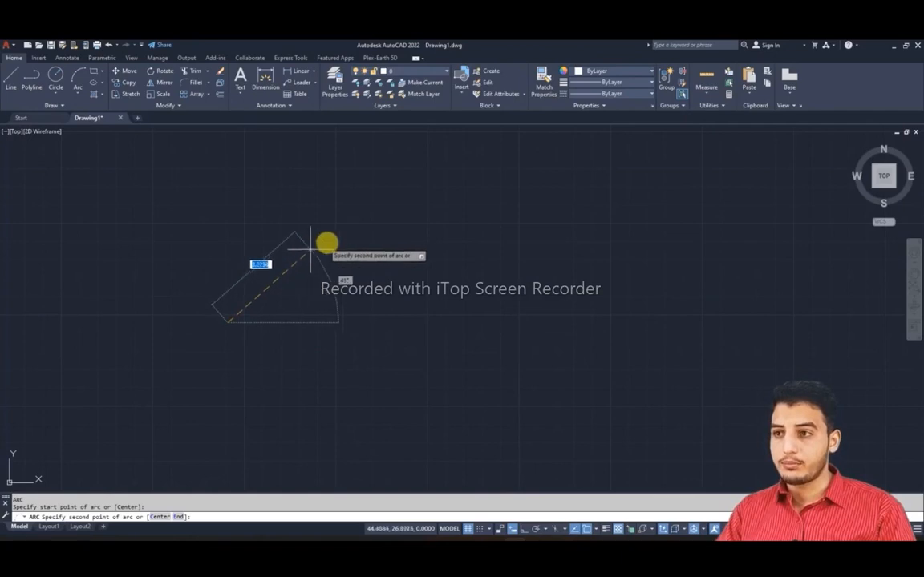
{"action": "left_click", "coordinate": [325, 234]}
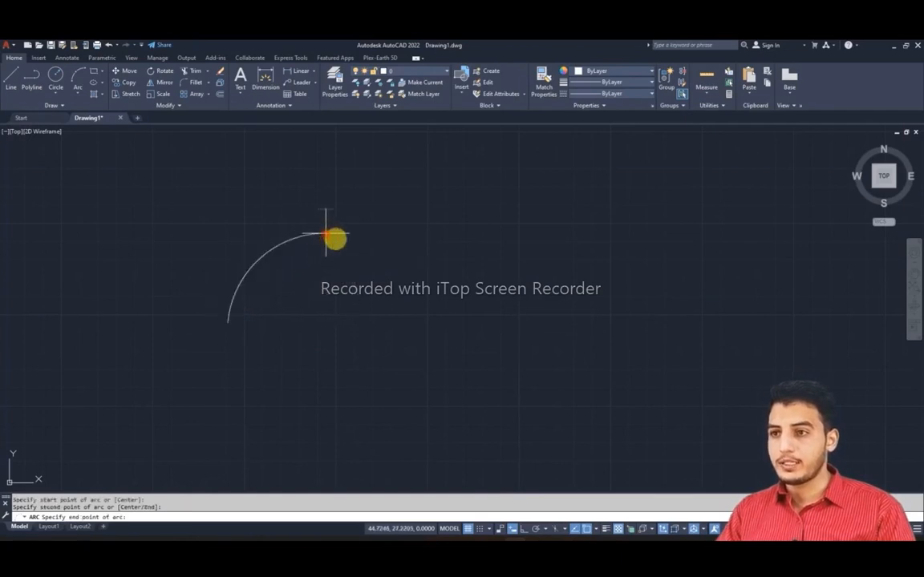
{"action": "left_click", "coordinate": [463, 317]}
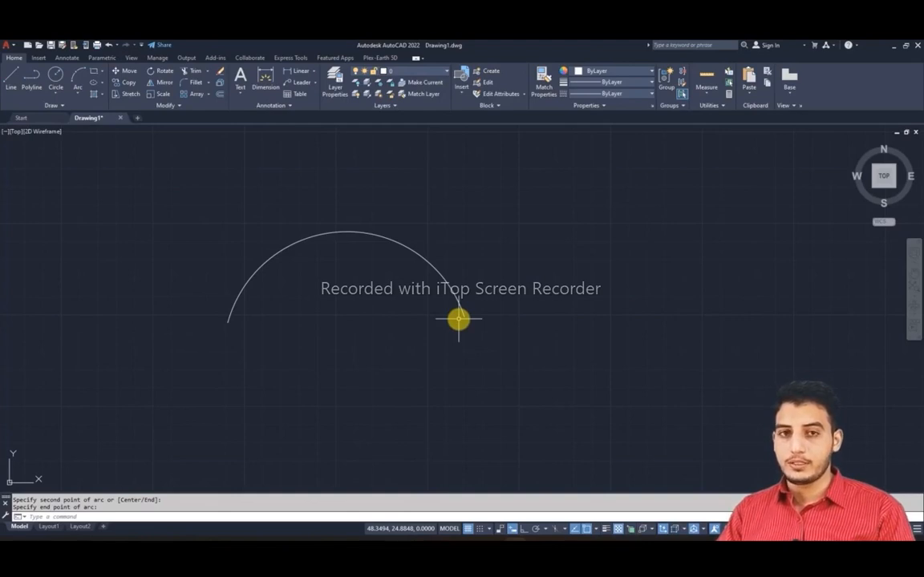
Draw a second three-point arc to the right of the first, rising from its lower start point and curving over to the upper right
{"action": "left_click", "coordinate": [78, 94]}
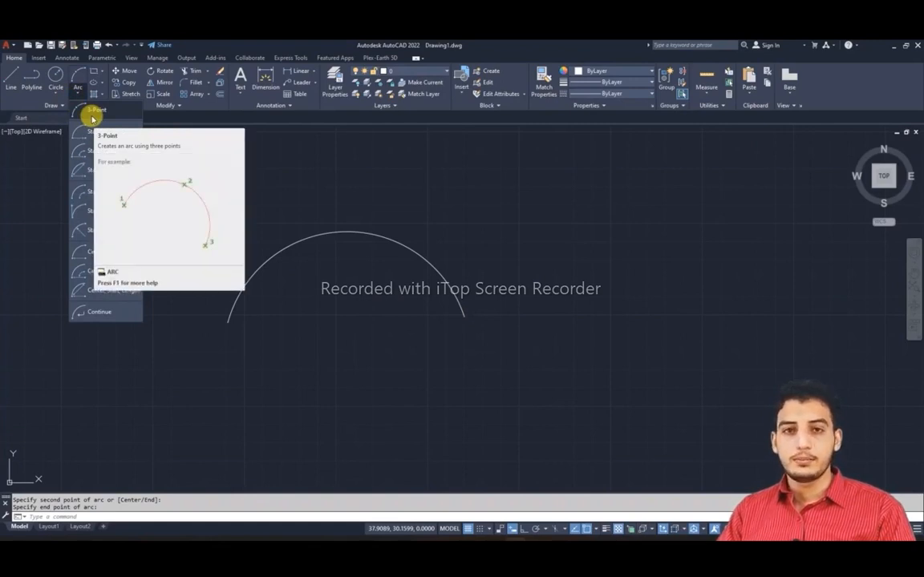
{"action": "left_click", "coordinate": [268, 159]}
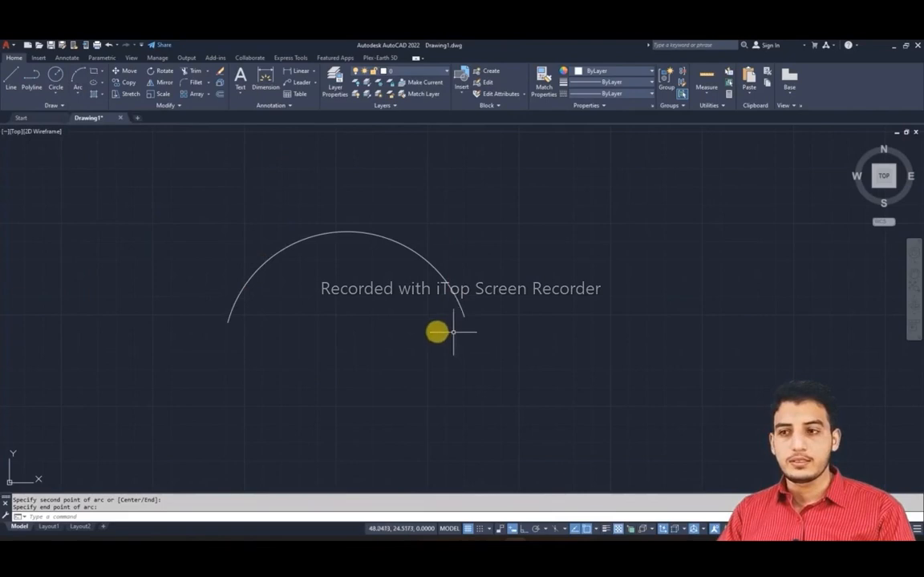
{"action": "middle_click_drag", "start_coordinate": [340, 271], "coordinate": [258, 228]}
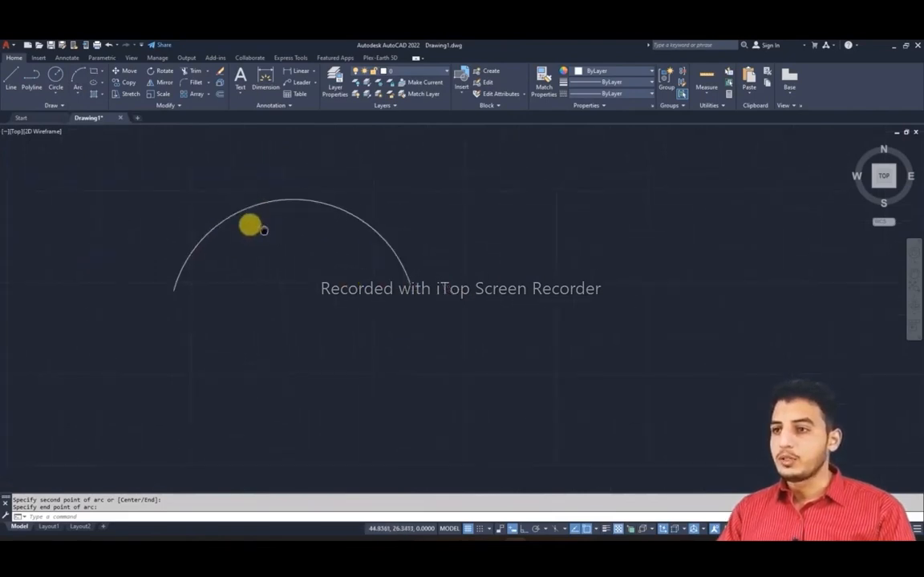
{"action": "key", "text": "space"}
{"action": "left_click", "coordinate": [436, 341]}
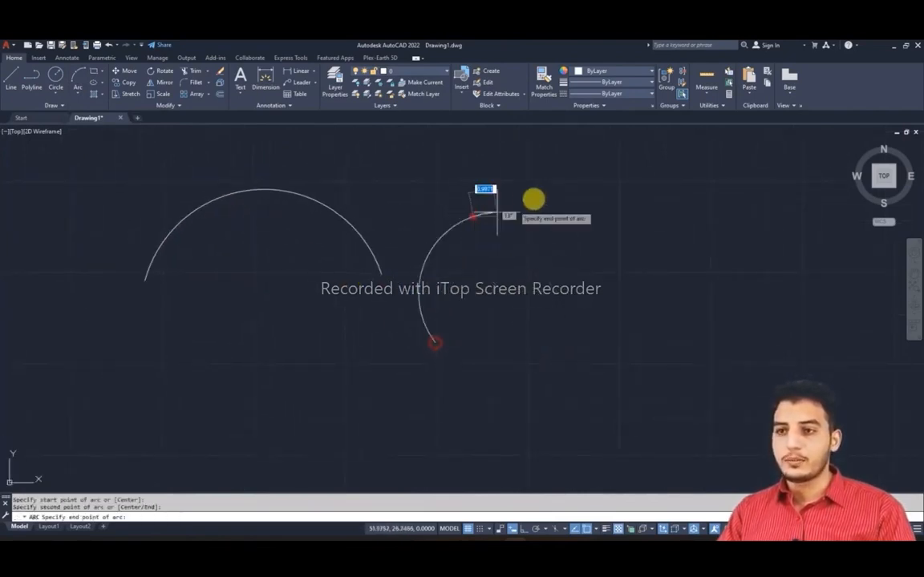
{"action": "left_click", "coordinate": [473, 212]}
{"action": "left_click", "coordinate": [596, 179]}
Draw a third three-point arc to the lower right of the second, curving up and over to the right
{"action": "middle_click_drag", "start_coordinate": [561, 289], "coordinate": [485, 282]}
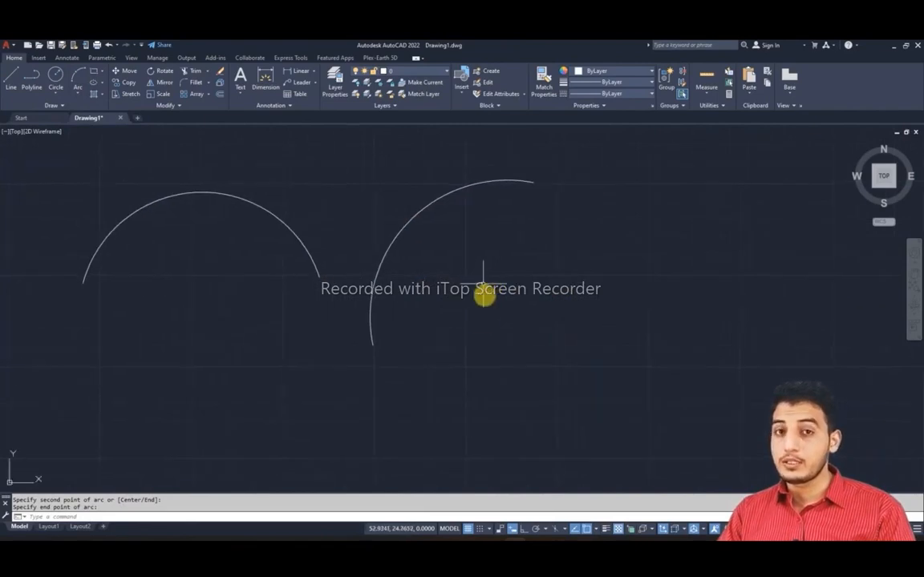
{"action": "key", "text": "space"}
{"action": "left_click", "coordinate": [489, 376]}
{"action": "left_click", "coordinate": [519, 293]}
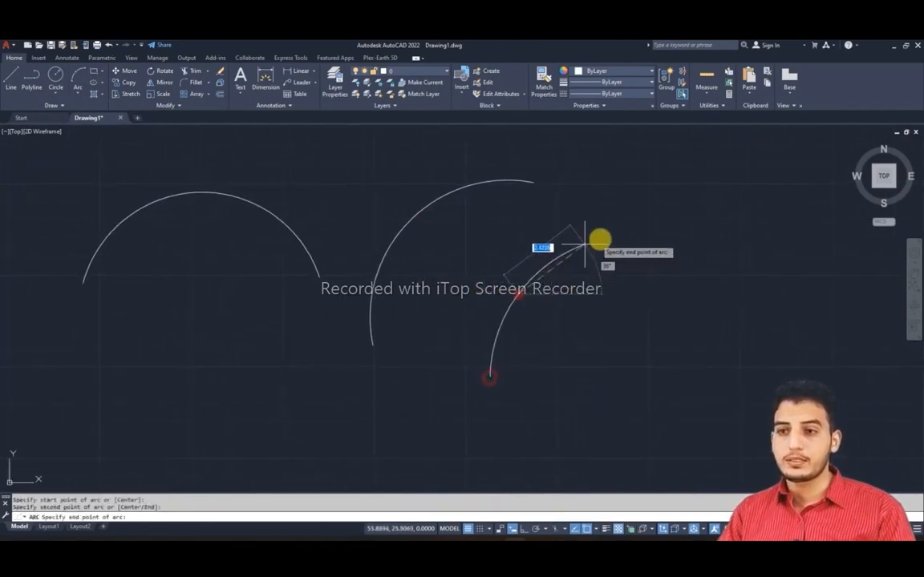
{"action": "left_click", "coordinate": [631, 235]}
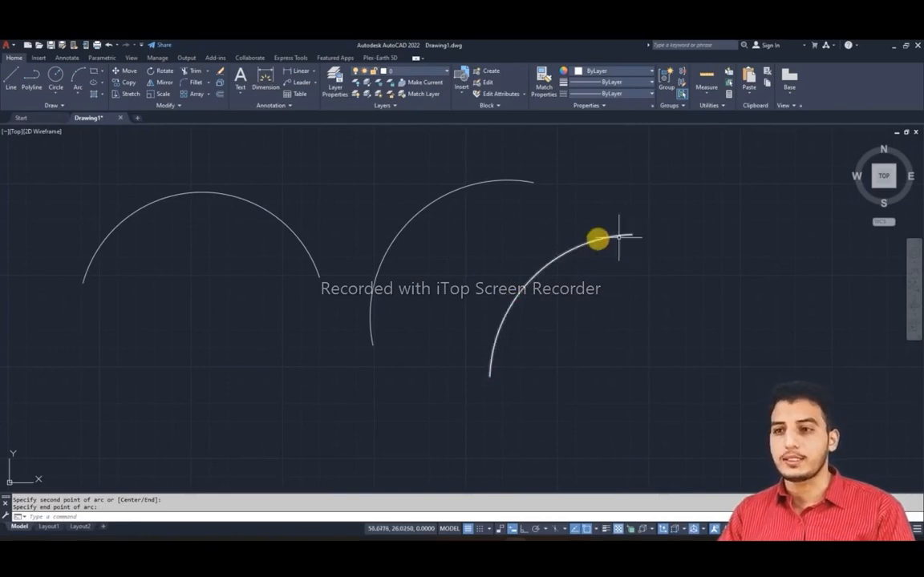
Examine the Start, Center, End arc method and compare it with the first arc's start, center and end grips
{"action": "scroll", "coordinate": [295, 165], "scroll_direction": "down", "scroll_amount": 2}
{"action": "left_click", "coordinate": [79, 94]}
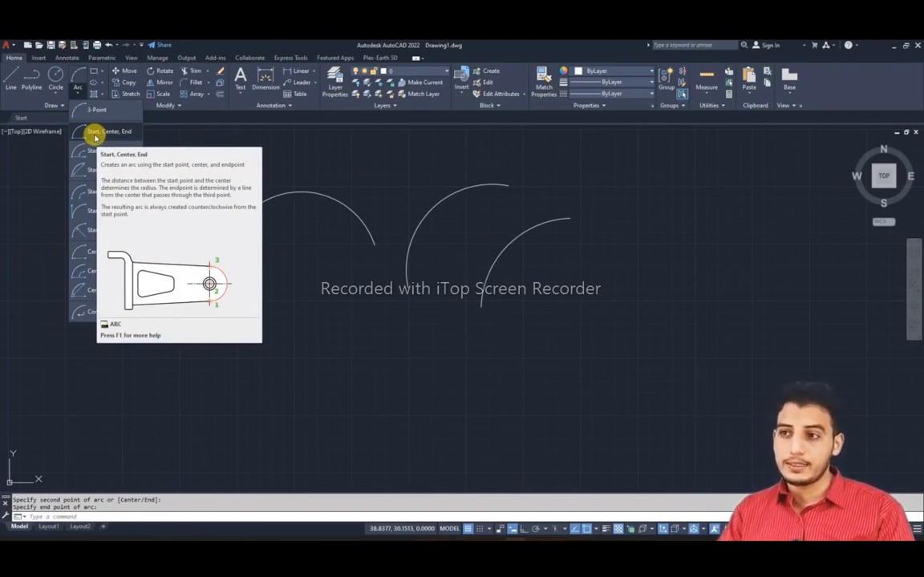
{"action": "scroll", "coordinate": [284, 221], "scroll_direction": "up", "scroll_amount": 4}
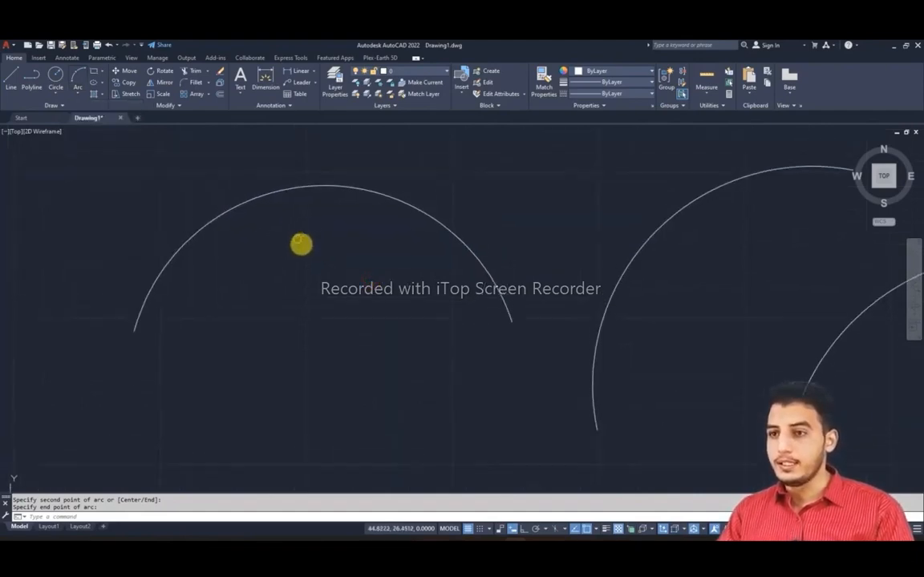
{"action": "left_click", "coordinate": [299, 242]}
{"action": "left_click", "coordinate": [211, 181]}
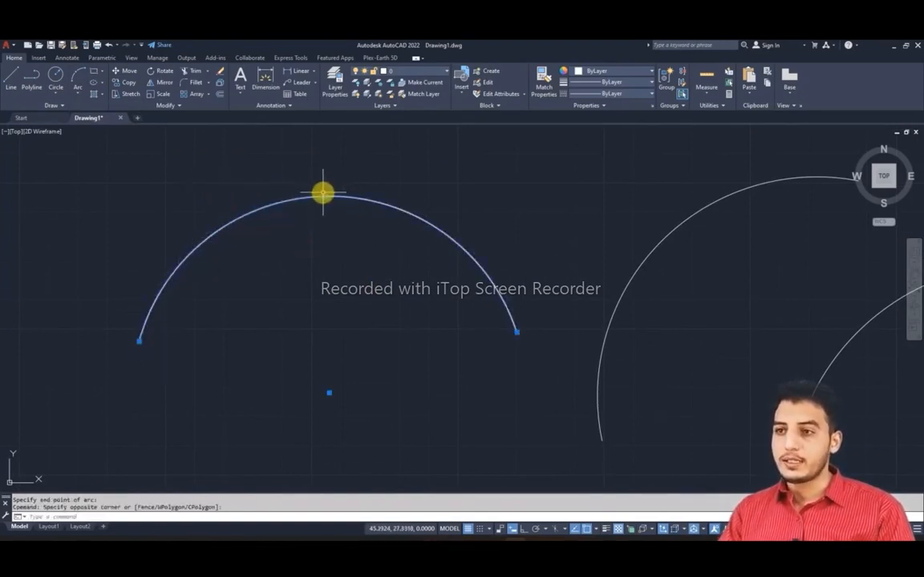
{"action": "mouse_move", "coordinate": [323, 194]}
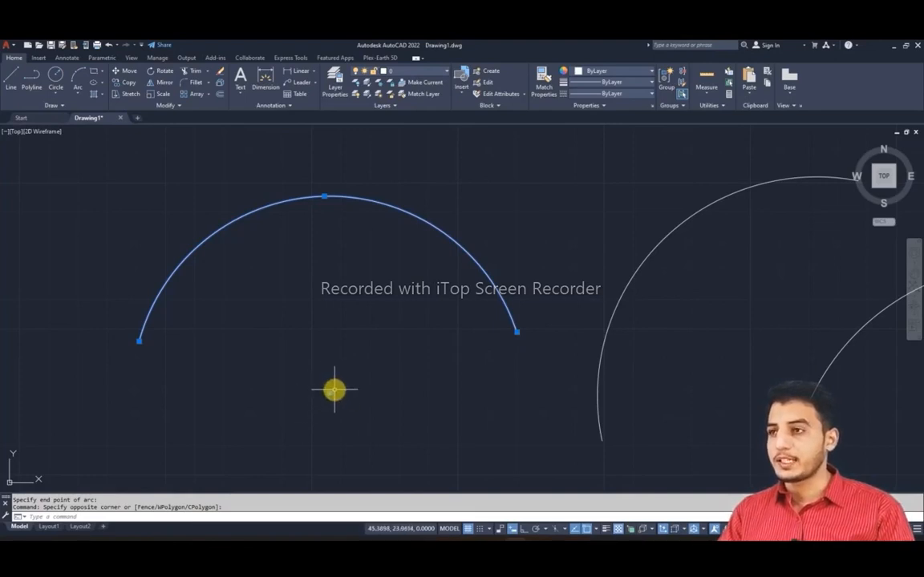
{"action": "left_click", "coordinate": [77, 94]}
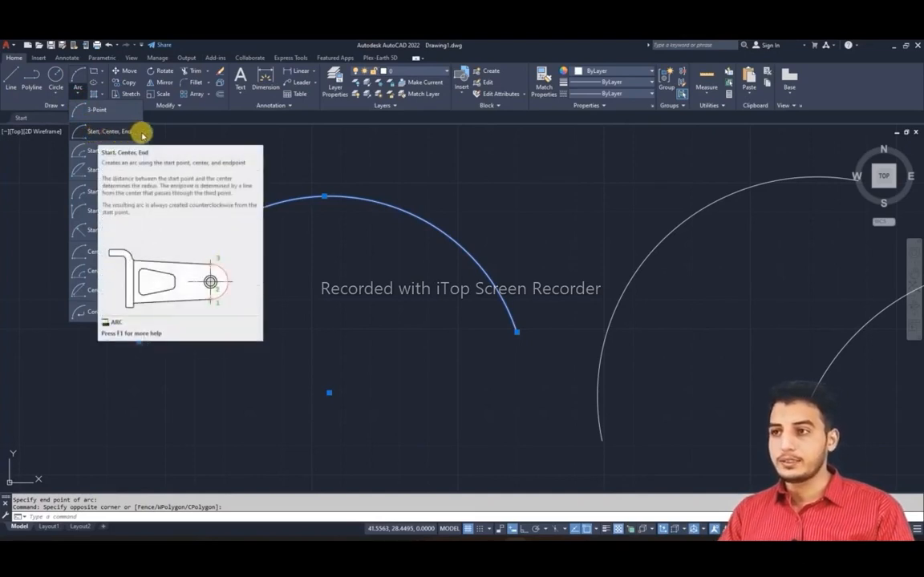
{"action": "left_click", "coordinate": [150, 352]}
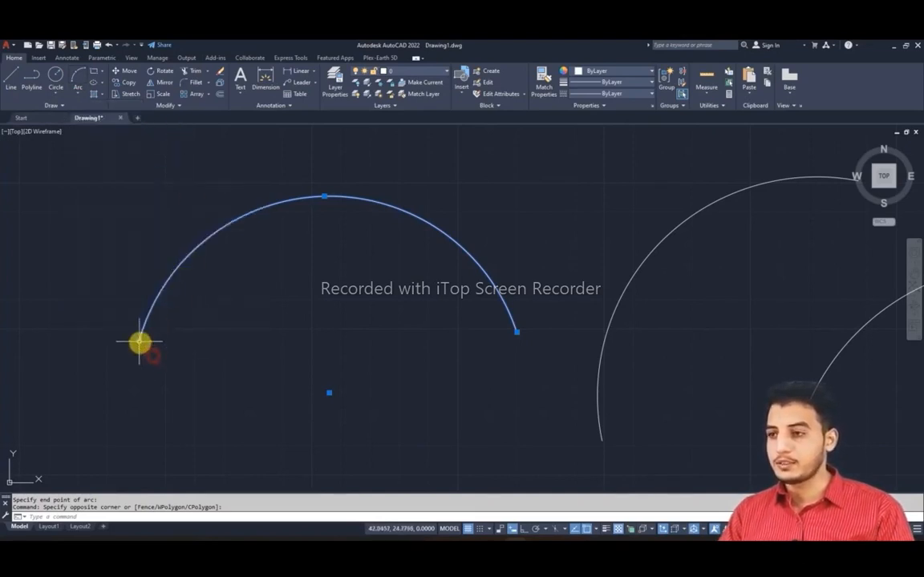
{"action": "mouse_move", "coordinate": [139, 342]}
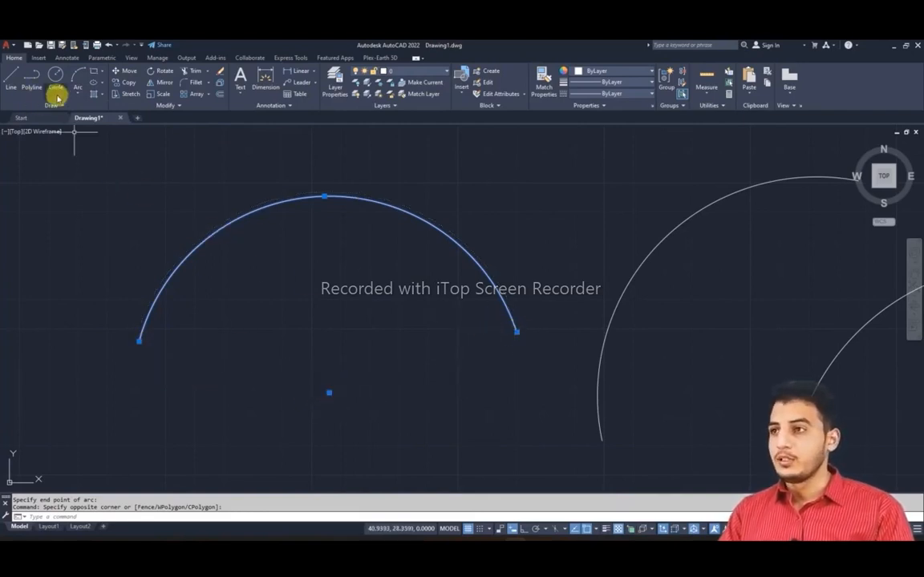
Draw a Start, Center, End arc below the first arc, starting at the right, centered beneath it and ending at the left
{"action": "left_click", "coordinate": [78, 94]}
{"action": "left_click", "coordinate": [112, 133]}
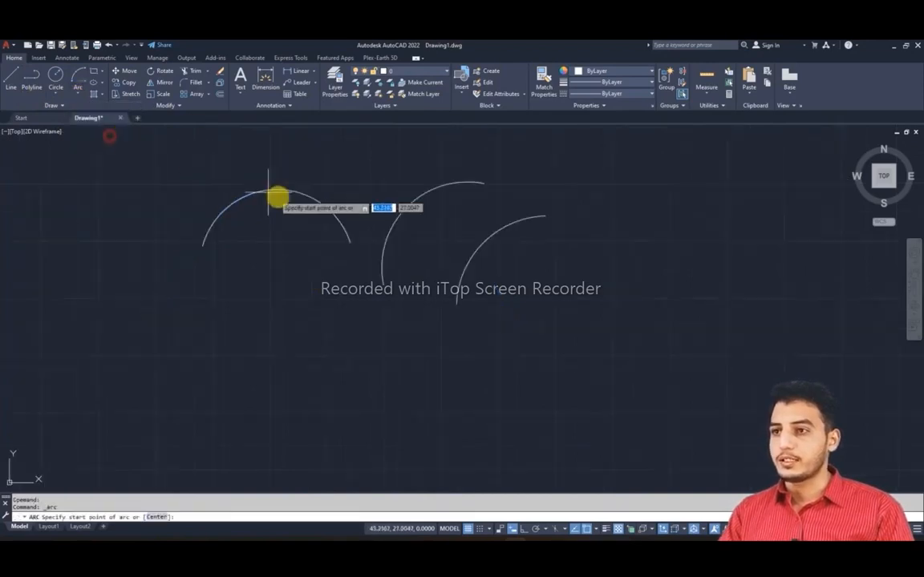
{"action": "scroll", "coordinate": [324, 281], "scroll_direction": "up", "scroll_amount": 3}
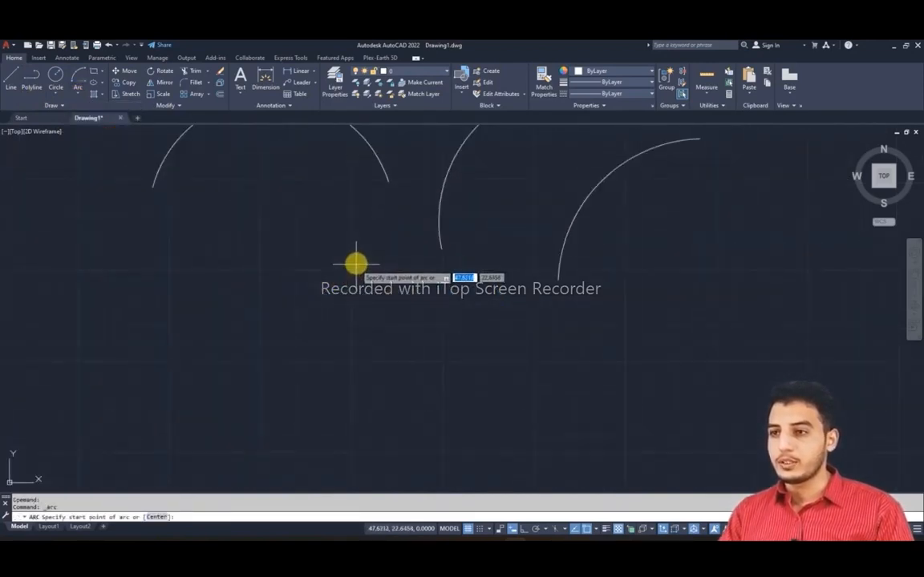
{"action": "left_click", "coordinate": [424, 330]}
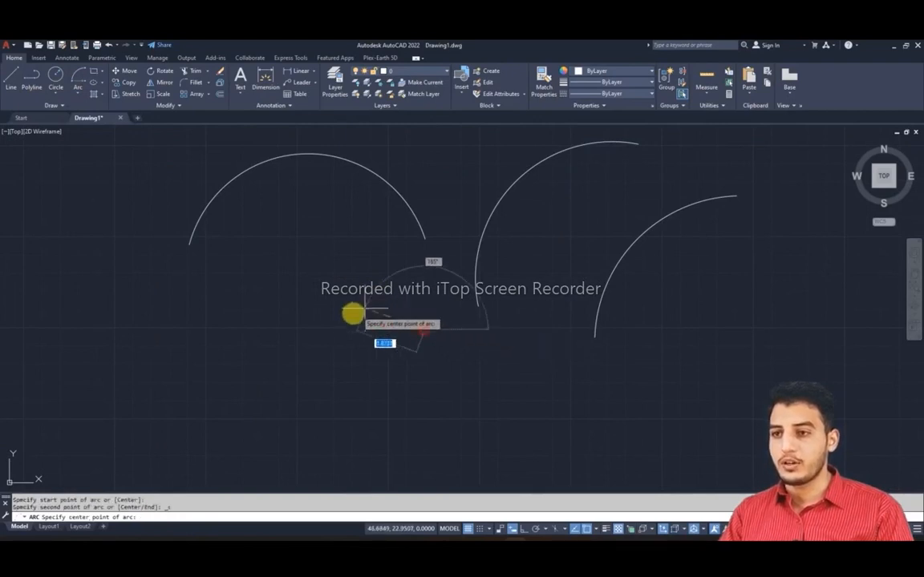
{"action": "left_click", "coordinate": [311, 330]}
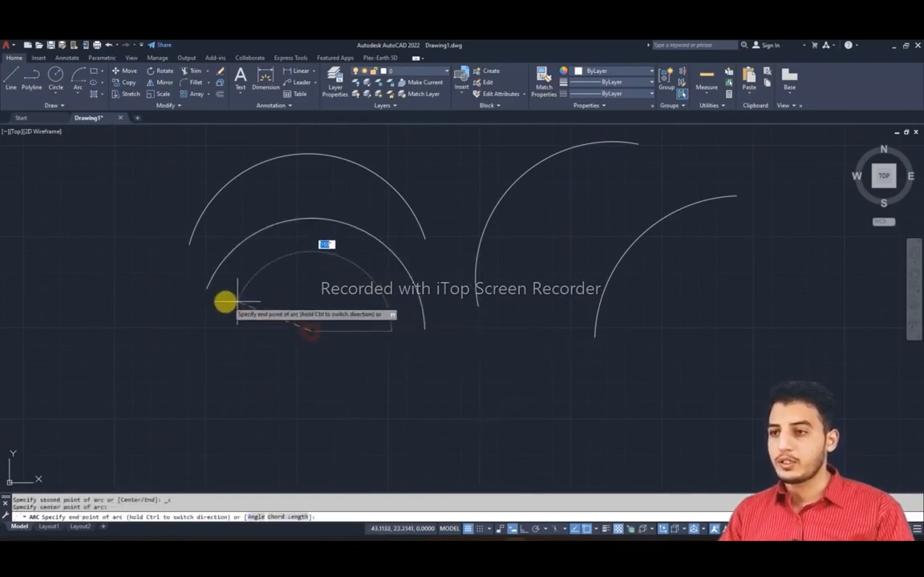
{"action": "left_click", "coordinate": [199, 317]}
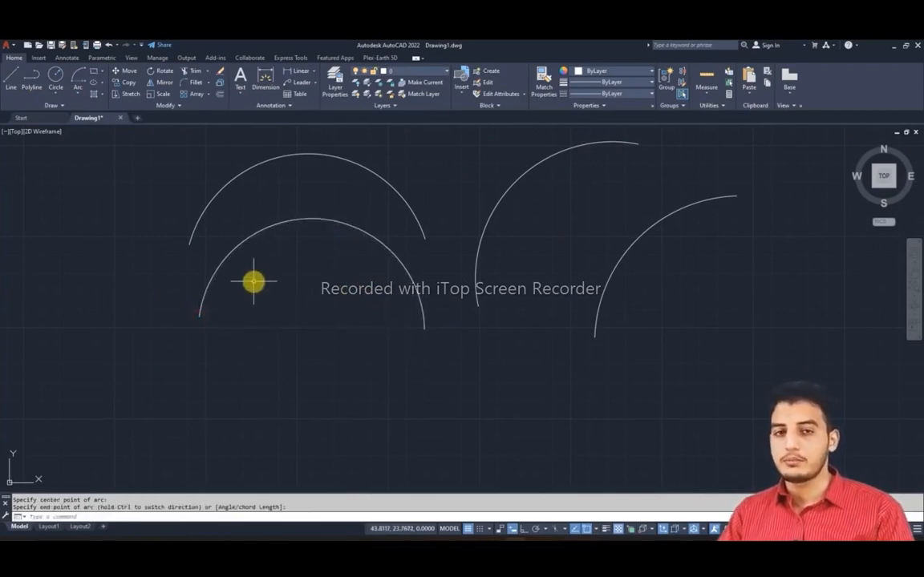
Draw a Start, End, Direction arc below the existing arcs, starting at the lower right, ending at the upper left and bulging upward
{"action": "middle_click_drag", "start_coordinate": [278, 242], "coordinate": [260, 261]}
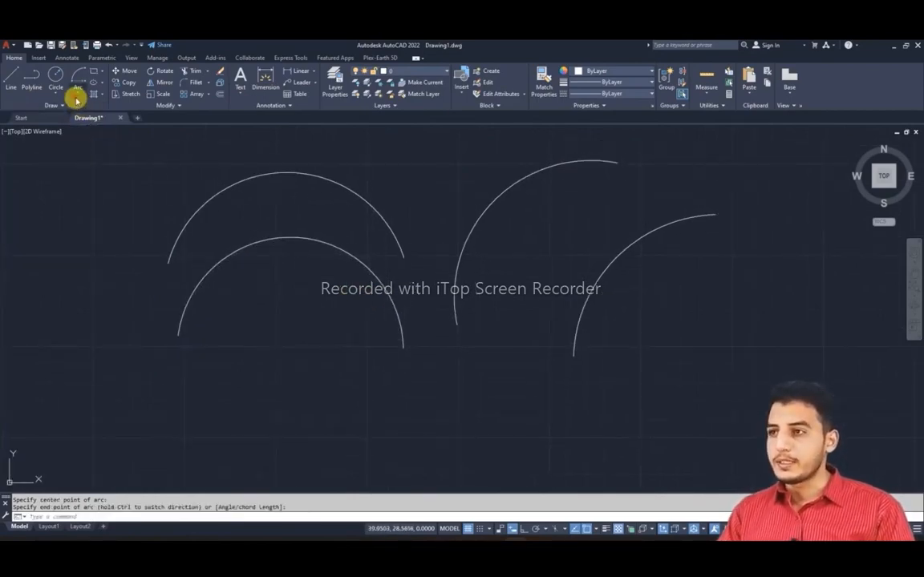
{"action": "left_click", "coordinate": [76, 94]}
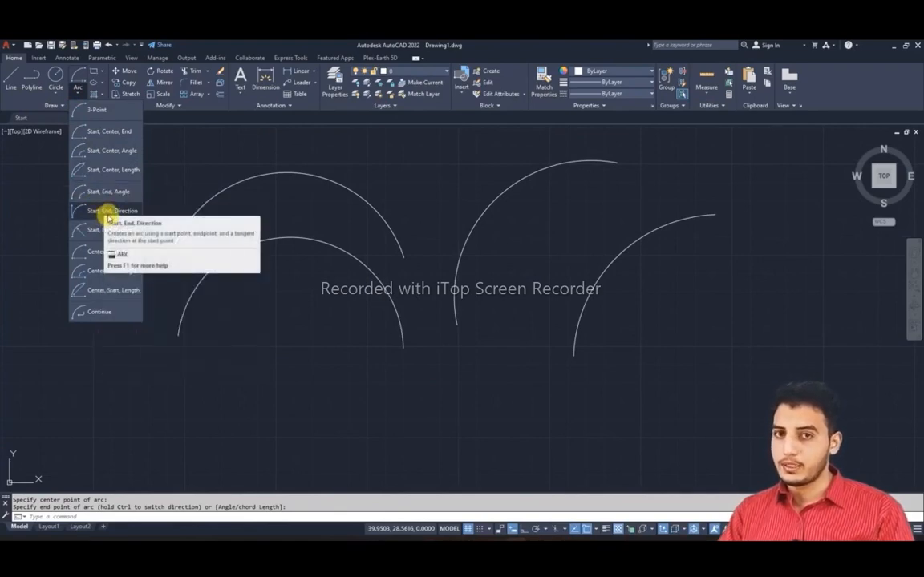
{"action": "left_click", "coordinate": [108, 212]}
{"action": "middle_click_drag", "start_coordinate": [300, 339], "coordinate": [275, 271]}
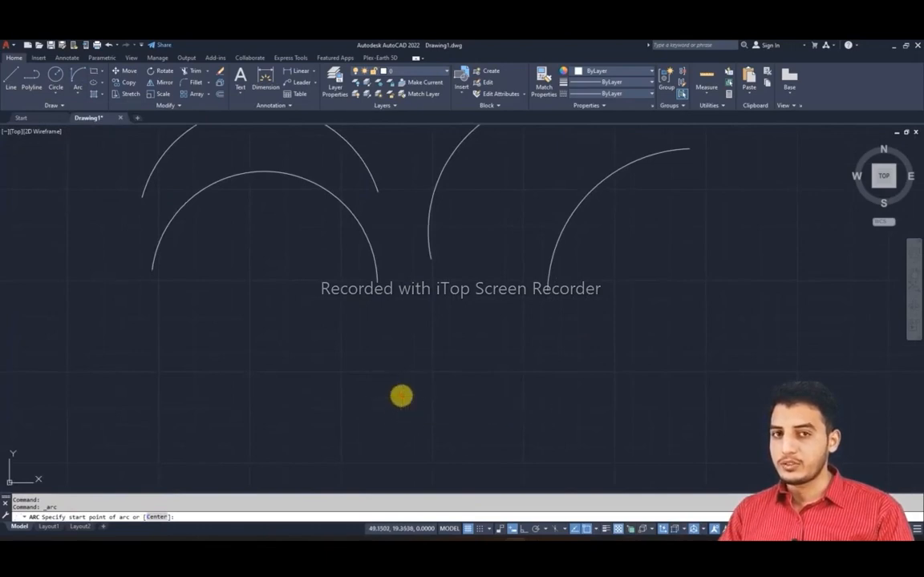
{"action": "left_click", "coordinate": [399, 394]}
{"action": "left_click", "coordinate": [226, 347]}
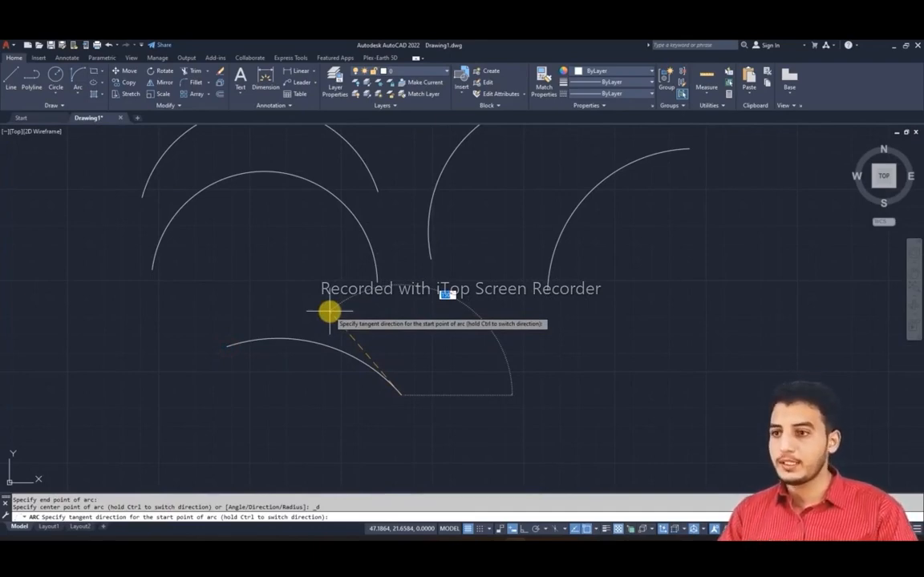
{"action": "scroll", "coordinate": [328, 311], "scroll_direction": "up", "scroll_amount": 5}
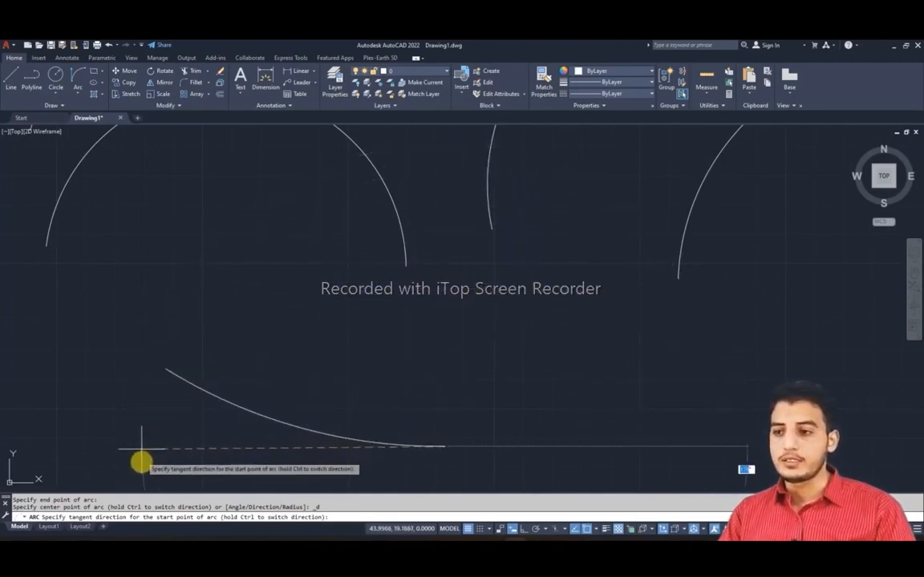
{"action": "middle_click_drag", "start_coordinate": [189, 401], "coordinate": [336, 325]}
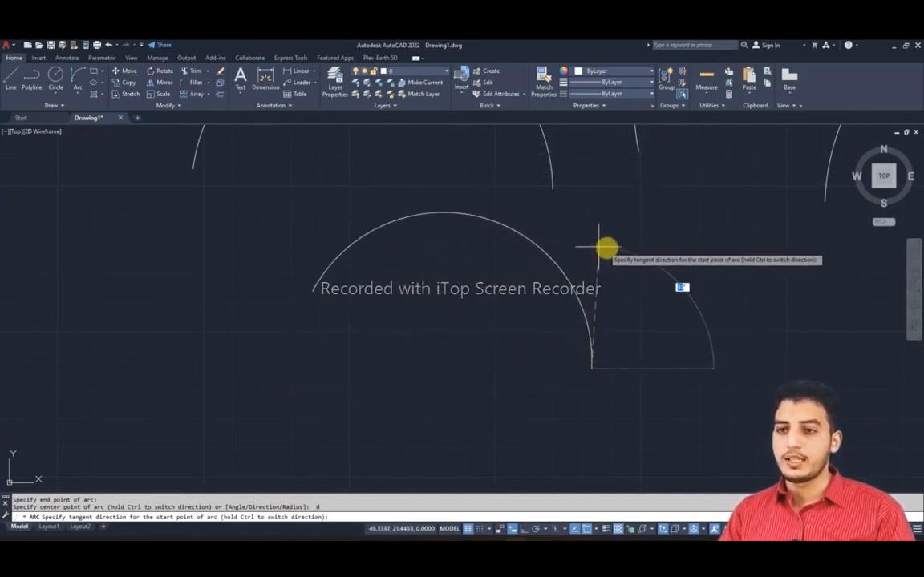
{"action": "right_click", "coordinate": [542, 259]}
{"action": "mouse_move", "coordinate": [469, 218]}
{"action": "middle_mouse_down"}
{"action": "mouse_move", "coordinate": [268, 371]}
{"action": "mouse_move", "coordinate": [363, 358]}
{"action": "middle_mouse_up"}
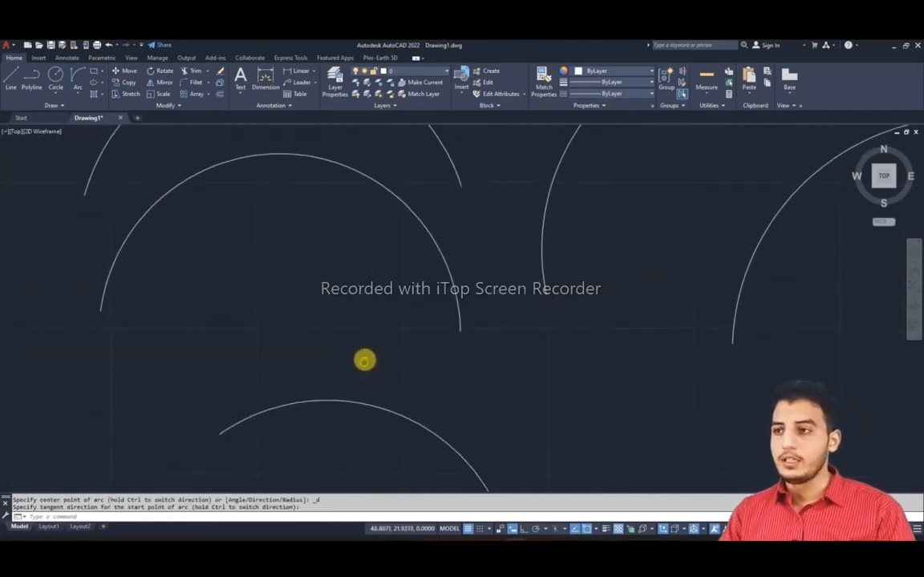
Draw a Center, Start, End arc centered at the second three-point arc's lower endpoint, starting on the third three-point arc and ending on the Start, Center, End arc
{"action": "left_click", "coordinate": [81, 94]}
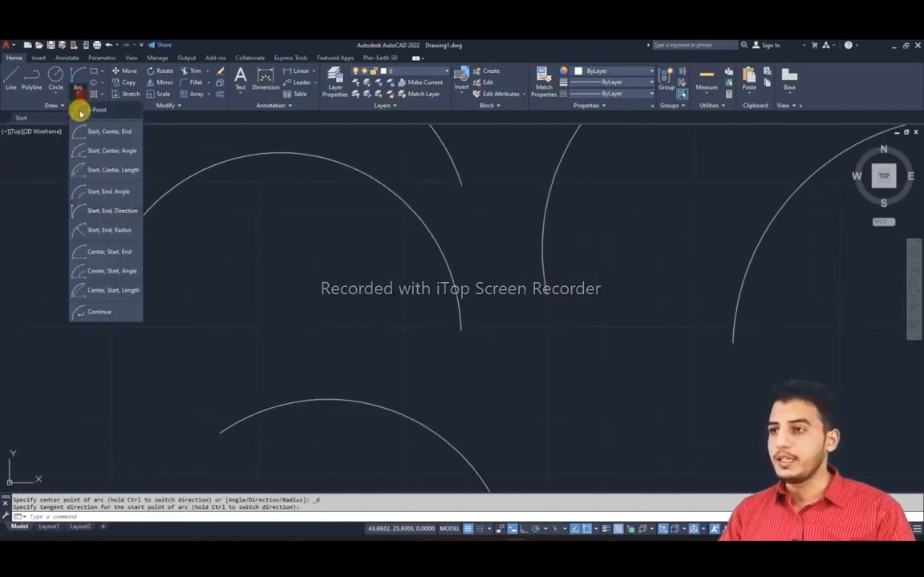
{"action": "left_click", "coordinate": [113, 253]}
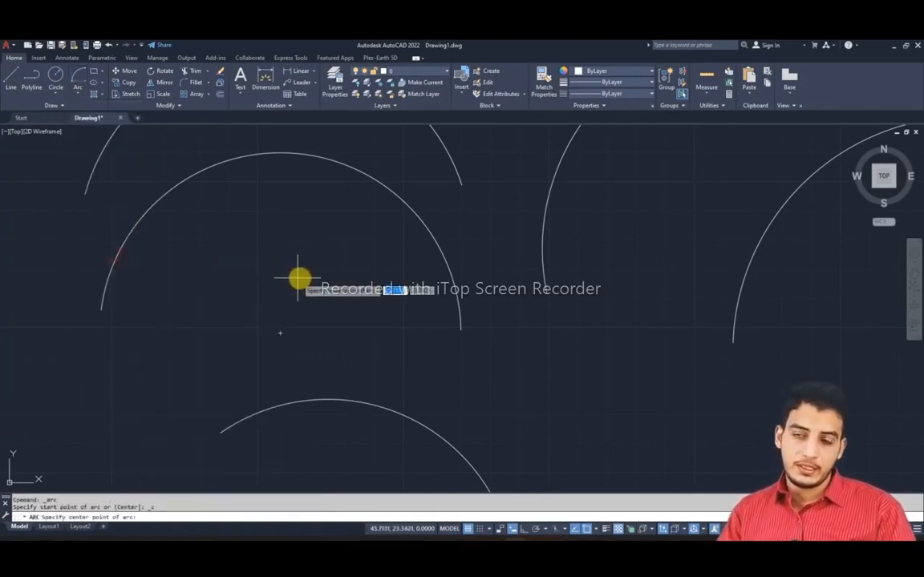
{"action": "scroll", "coordinate": [298, 277], "scroll_direction": "down", "scroll_amount": 5}
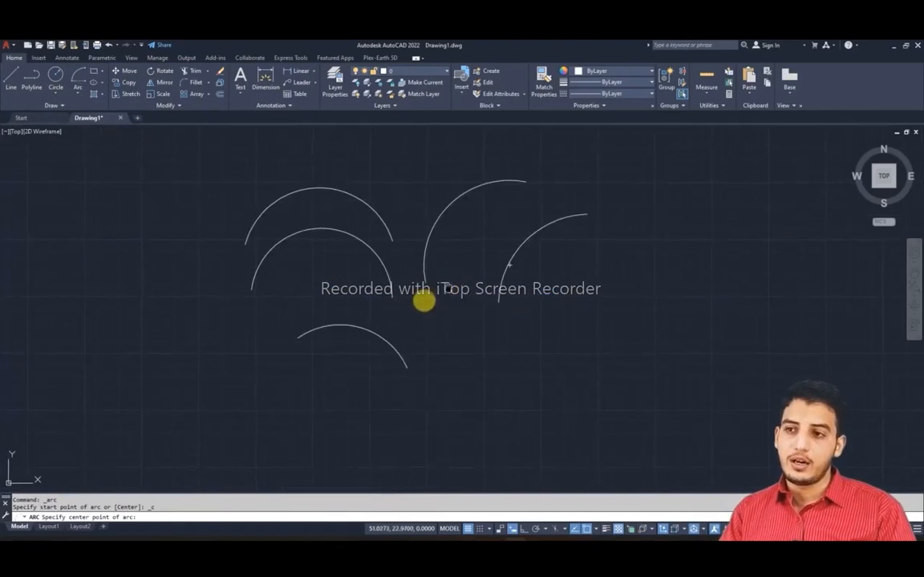
{"action": "middle_click_drag", "start_coordinate": [440, 292], "coordinate": [398, 309]}
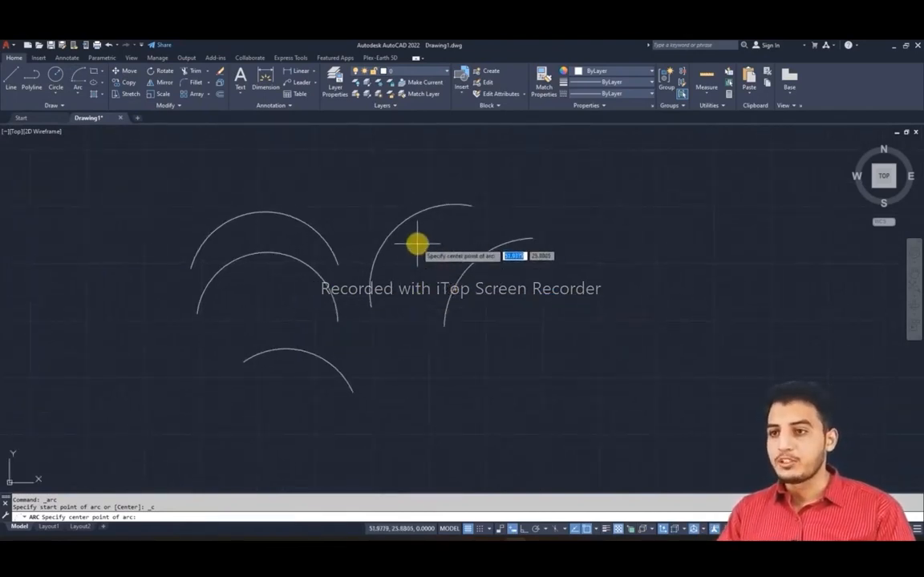
{"action": "scroll", "coordinate": [385, 273], "scroll_direction": "up", "scroll_amount": 5}
{"action": "scroll", "coordinate": [381, 290], "scroll_direction": "up", "scroll_amount": 3}
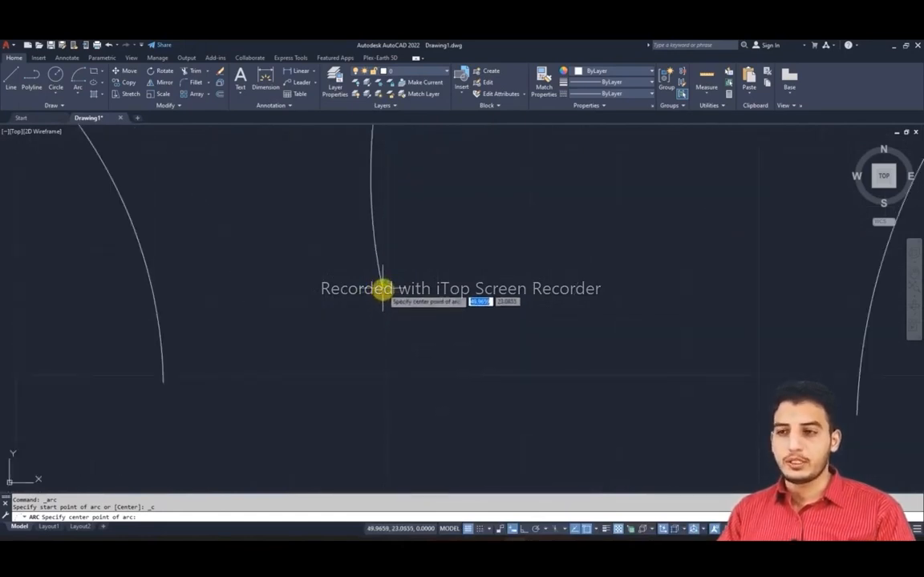
{"action": "left_click", "coordinate": [382, 290]}
{"action": "scroll", "coordinate": [429, 273], "scroll_direction": "down", "scroll_amount": 5}
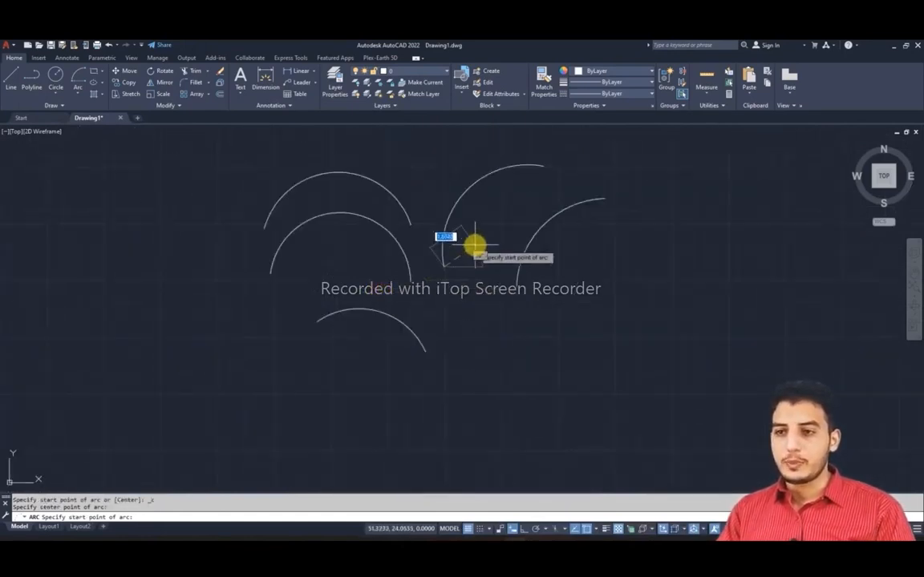
{"action": "scroll", "coordinate": [472, 245], "scroll_direction": "up", "scroll_amount": 2}
{"action": "scroll", "coordinate": [472, 245], "scroll_direction": "up", "scroll_amount": 2}
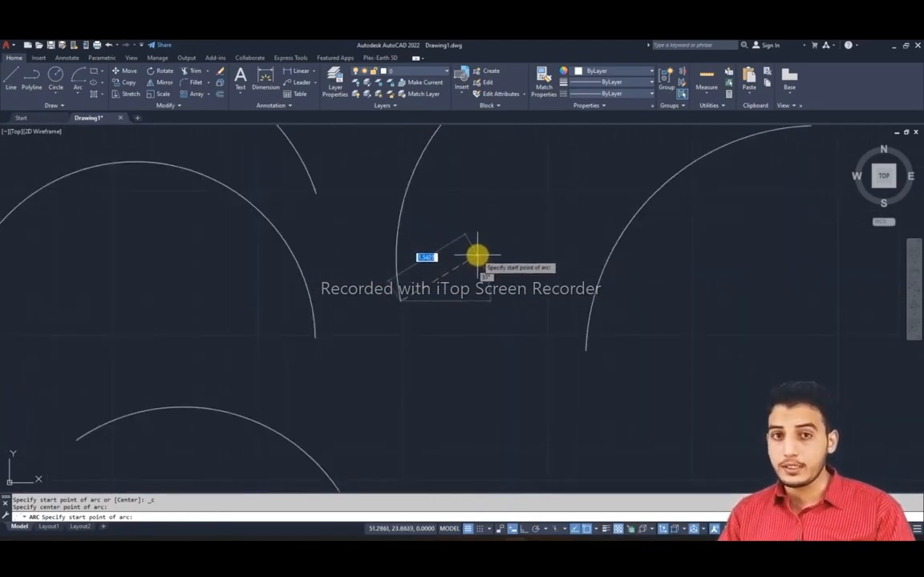
{"action": "left_click", "coordinate": [606, 262]}
{"action": "scroll", "coordinate": [537, 217], "scroll_direction": "down", "scroll_amount": 1}
{"action": "middle_click_drag", "start_coordinate": [534, 212], "coordinate": [542, 291]}
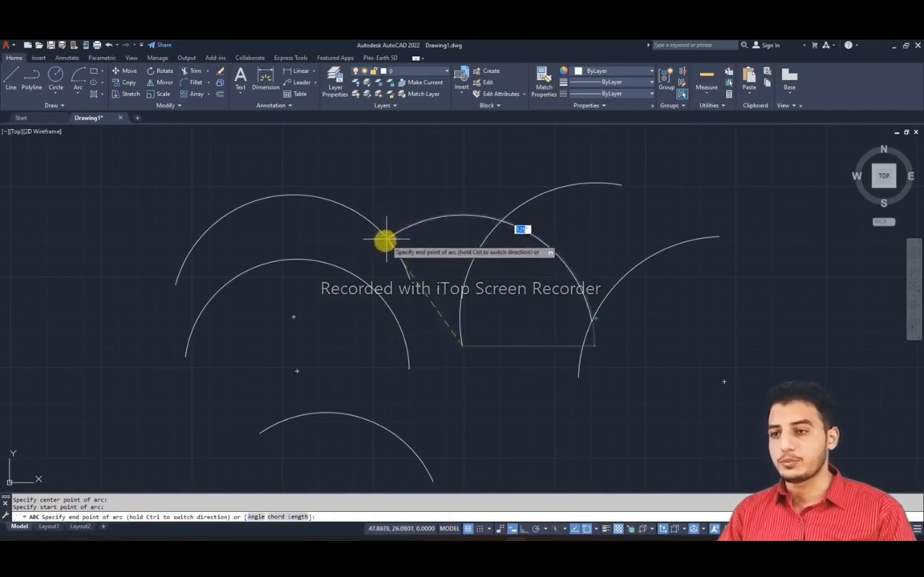
{"action": "left_click", "coordinate": [352, 274]}
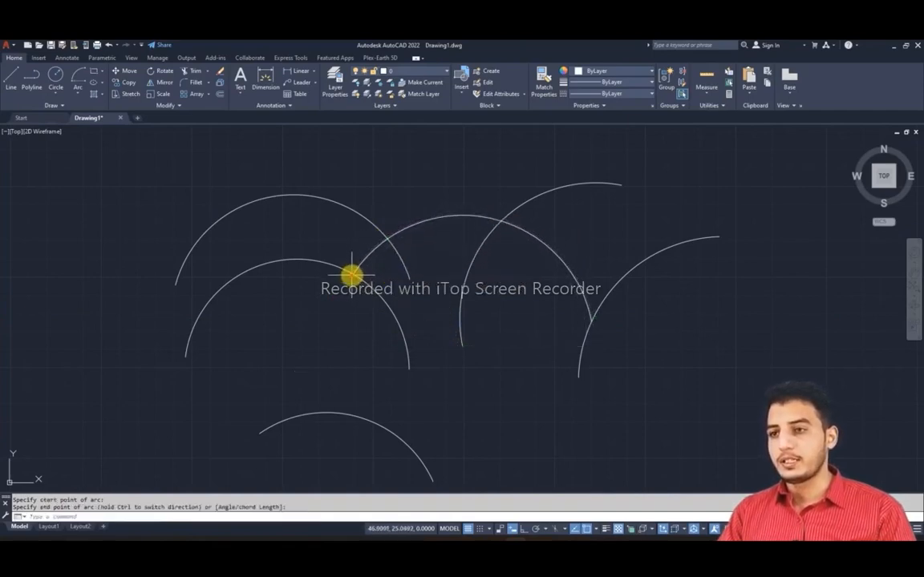
Select the Center, Start, End arc to examine its start, center and end grips, and clear the selection
{"action": "scroll", "coordinate": [386, 266], "scroll_direction": "up", "scroll_amount": 2}
{"action": "left_click", "coordinate": [457, 188]}
{"action": "left_click", "coordinate": [439, 204]}
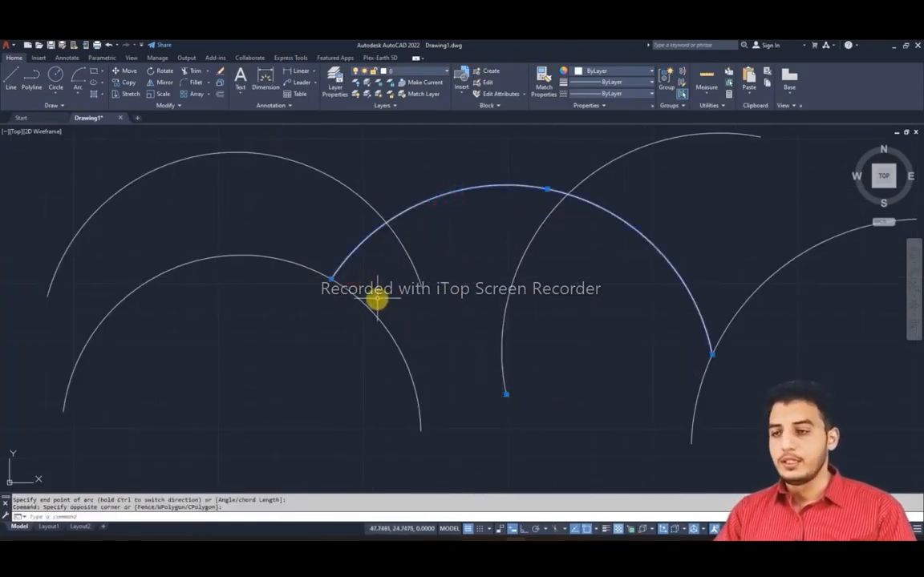
{"action": "key", "text": "Escape"}
Draw a Continue arc from the last arc's left end, curving below and ending above the first arc's left side
{"action": "scroll", "coordinate": [410, 261], "scroll_direction": "down", "scroll_amount": 3}
{"action": "mouse_move", "coordinate": [429, 270]}
{"action": "middle_mouse_down"}
{"action": "mouse_move", "coordinate": [382, 288]}
{"action": "mouse_move", "coordinate": [375, 303]}
{"action": "middle_mouse_up"}
{"action": "scroll", "coordinate": [382, 288], "scroll_direction": "up", "scroll_amount": 2}
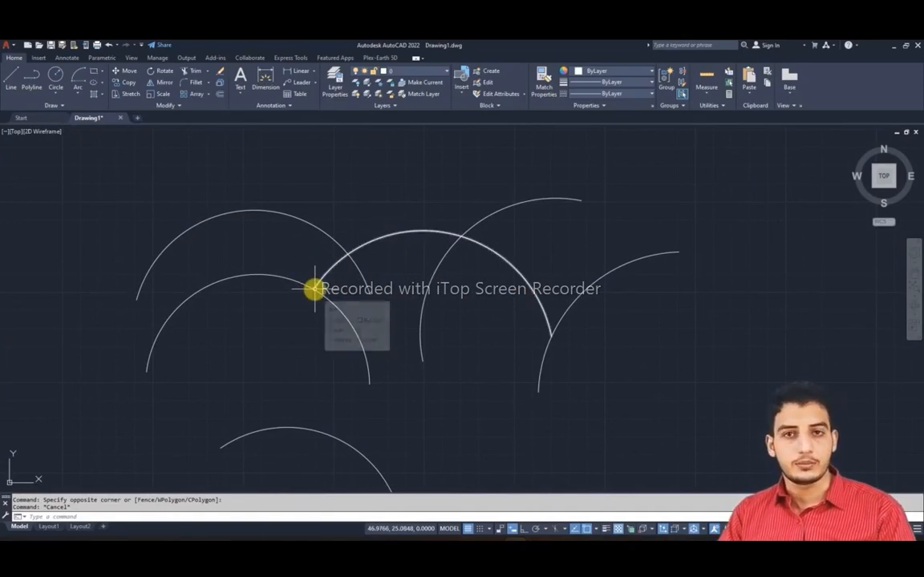
{"action": "left_click", "coordinate": [77, 95]}
{"action": "left_click", "coordinate": [103, 311]}
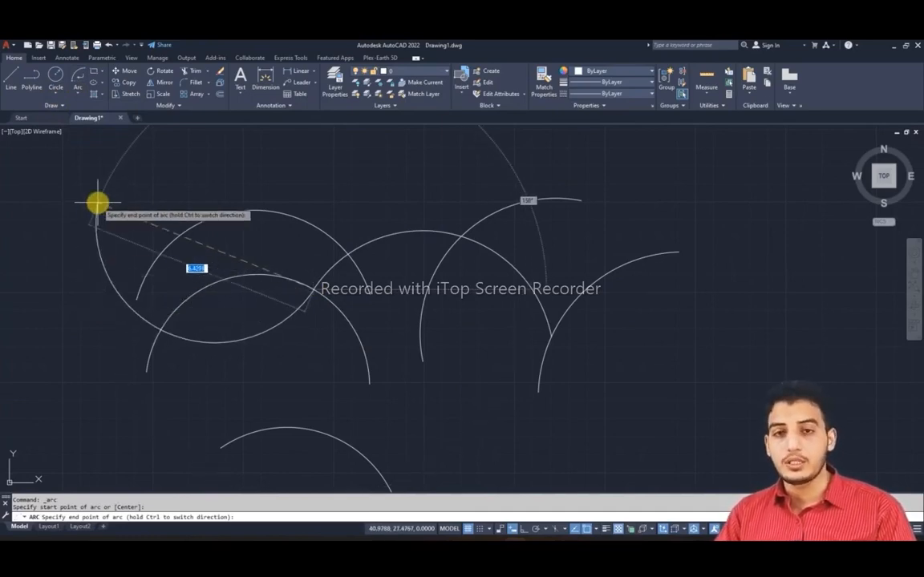
{"action": "scroll", "coordinate": [141, 204], "scroll_direction": "down", "scroll_amount": 3}
{"action": "scroll", "coordinate": [207, 260], "scroll_direction": "up", "scroll_amount": 3}
{"action": "scroll", "coordinate": [206, 265], "scroll_direction": "up", "scroll_amount": 2}
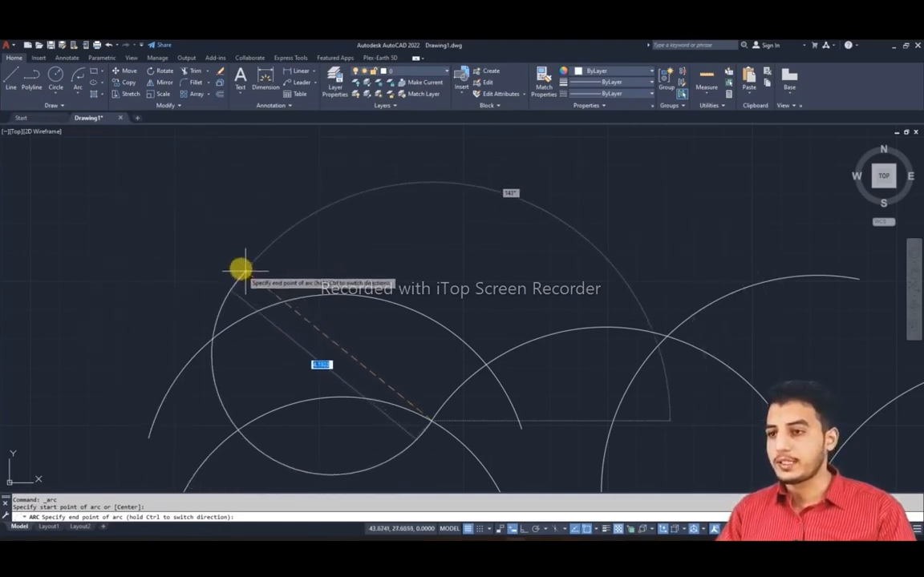
{"action": "left_click", "coordinate": [225, 243]}
{"action": "scroll", "coordinate": [320, 212], "scroll_direction": "down", "scroll_amount": 3}
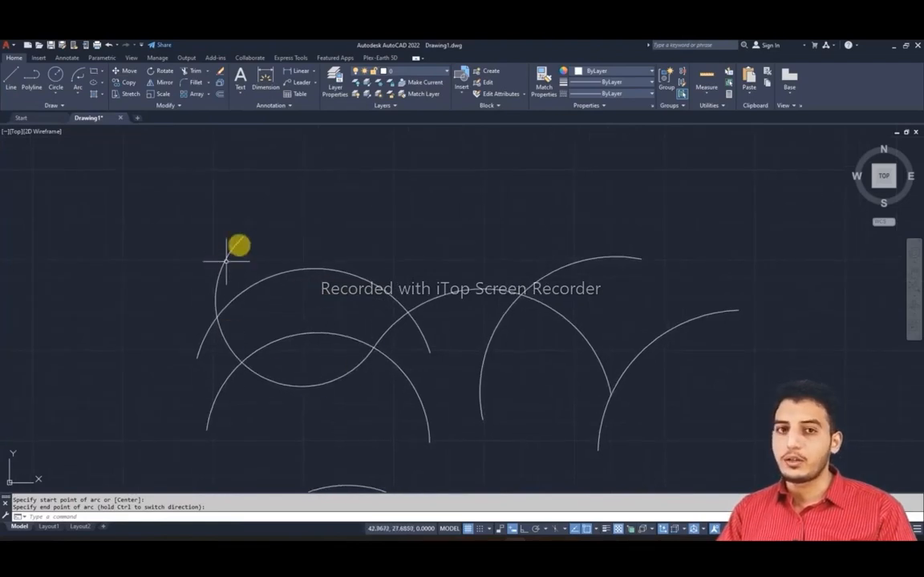
Continue with a tangent arc from the upper-left endpoint, curving over the first arc and ending above its right side
{"action": "scroll", "coordinate": [273, 245], "scroll_direction": "up", "scroll_amount": 3}
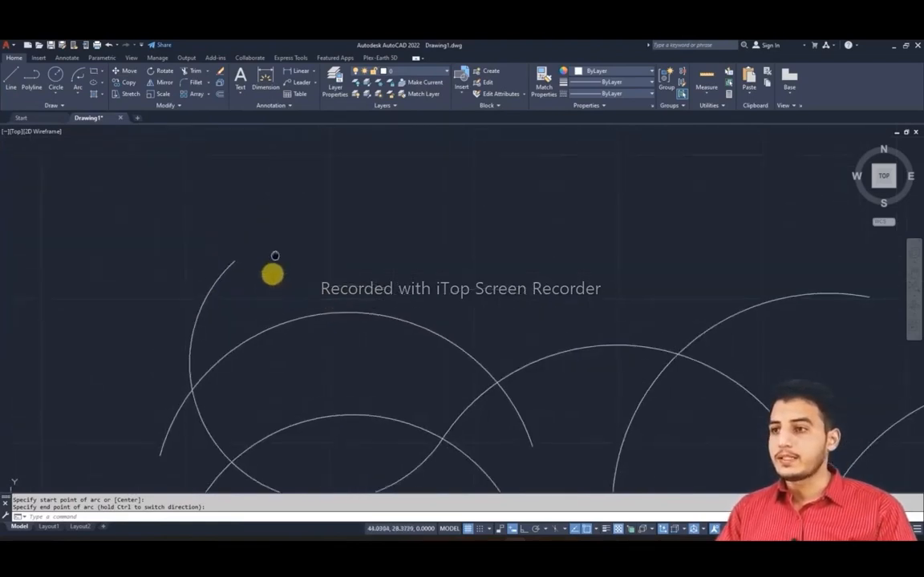
{"action": "key", "text": "Return"}
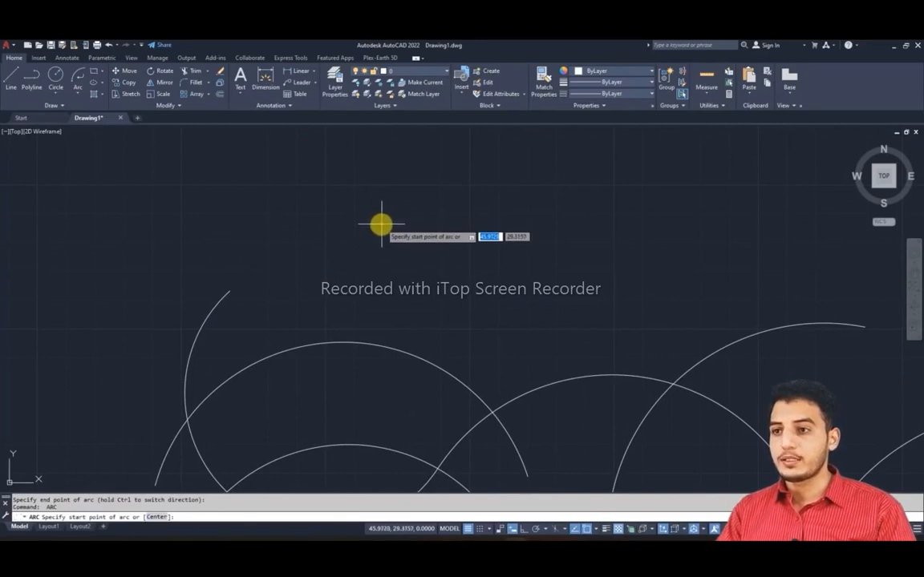
{"action": "key", "text": "Return"}
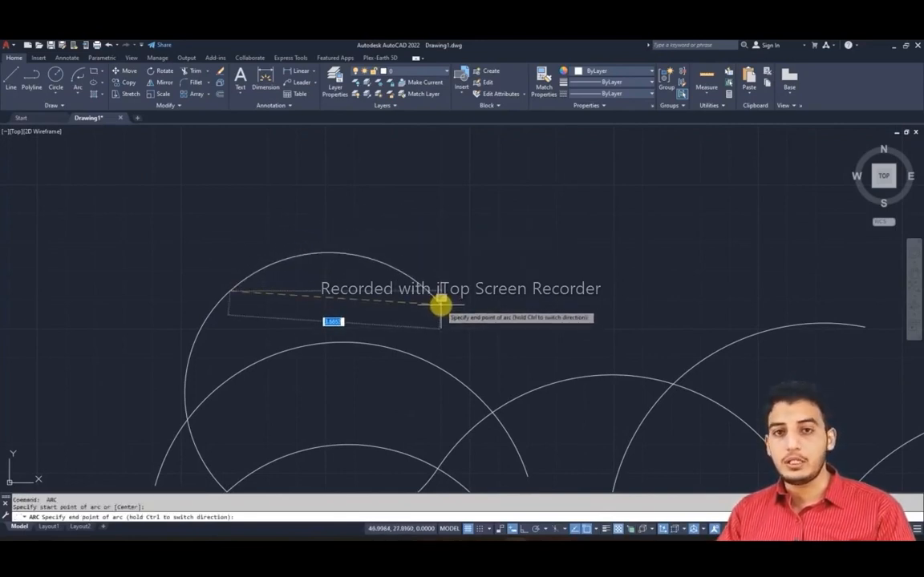
{"action": "left_click", "coordinate": [437, 303]}
Continue with another tangent arc from the last right-hand endpoint and look for a place for its end point
{"action": "middle_click_drag", "start_coordinate": [513, 232], "coordinate": [293, 266]}
{"action": "key", "text": "Return"}
{"action": "key", "text": "Return"}
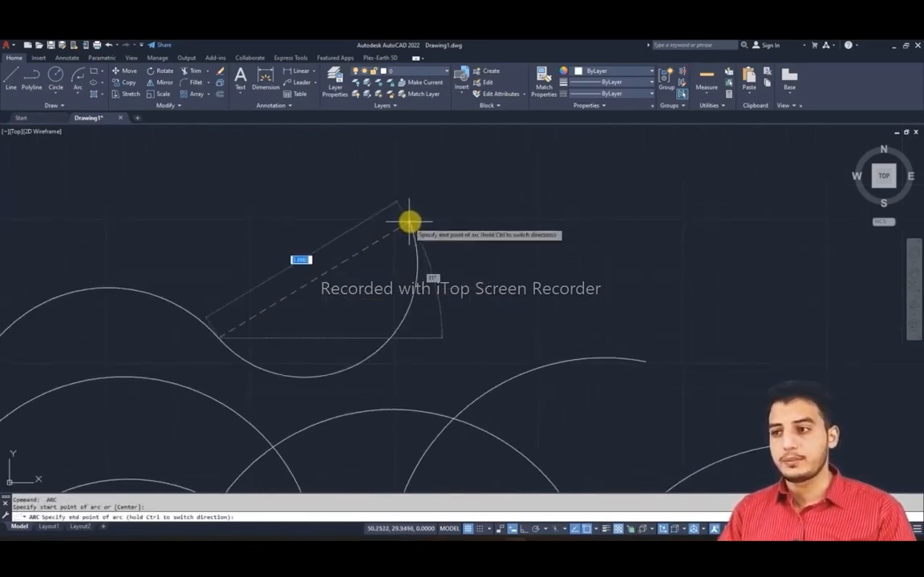
{"action": "scroll", "coordinate": [287, 212], "scroll_direction": "down", "scroll_amount": 8}
{"action": "scroll", "coordinate": [416, 248], "scroll_direction": "up", "scroll_amount": 10}
{"action": "scroll", "coordinate": [549, 338], "scroll_direction": "down", "scroll_amount": 4}
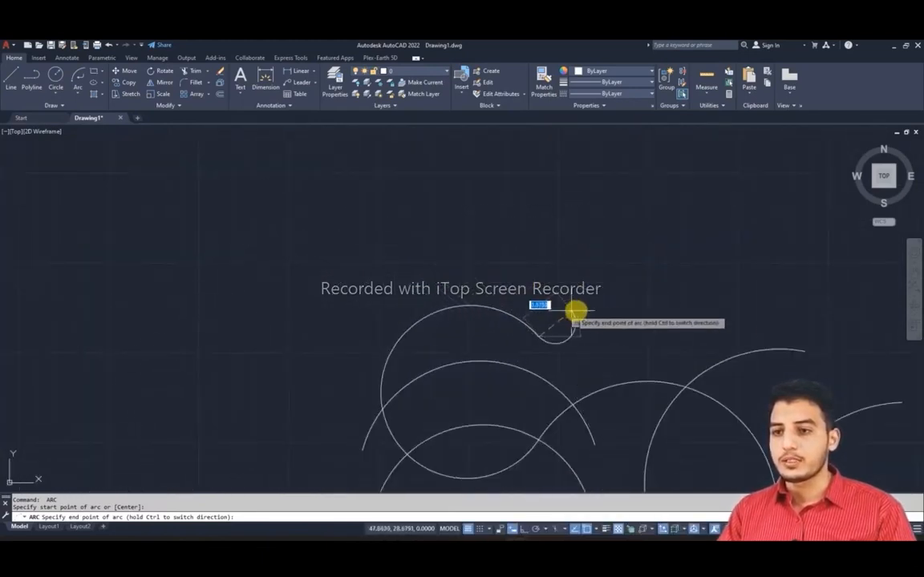
{"action": "scroll", "coordinate": [412, 313], "scroll_direction": "up", "scroll_amount": 3}
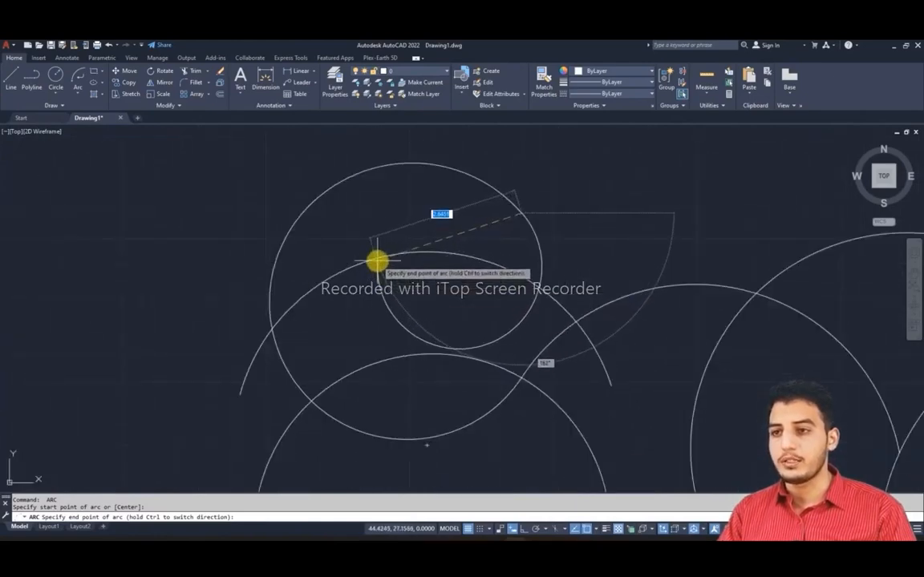